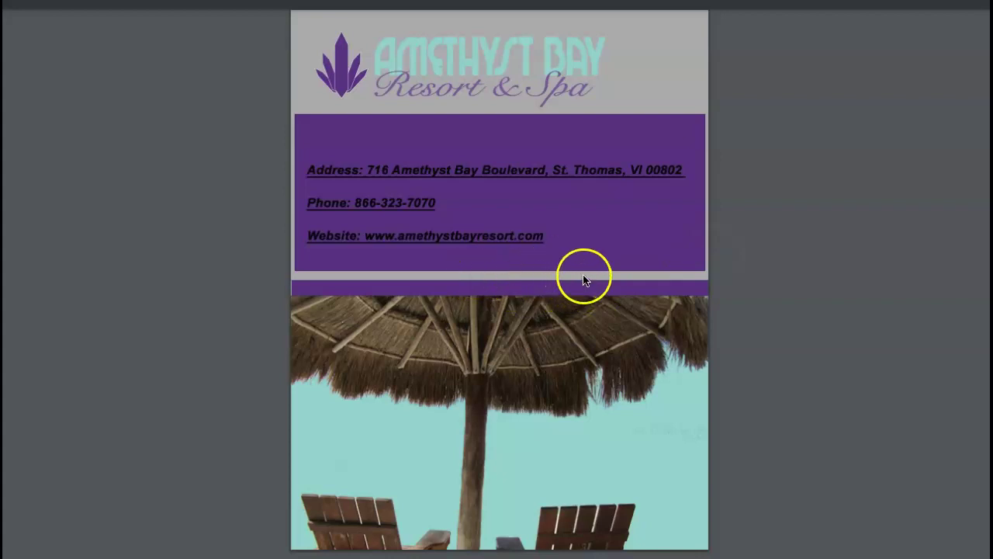
Open the submitted PSD file from the milestone one ZIP archive in Photoshop.
{"action": "left_click", "coordinate": [639, 224]}
{"action": "left_click", "coordinate": [286, 230]}
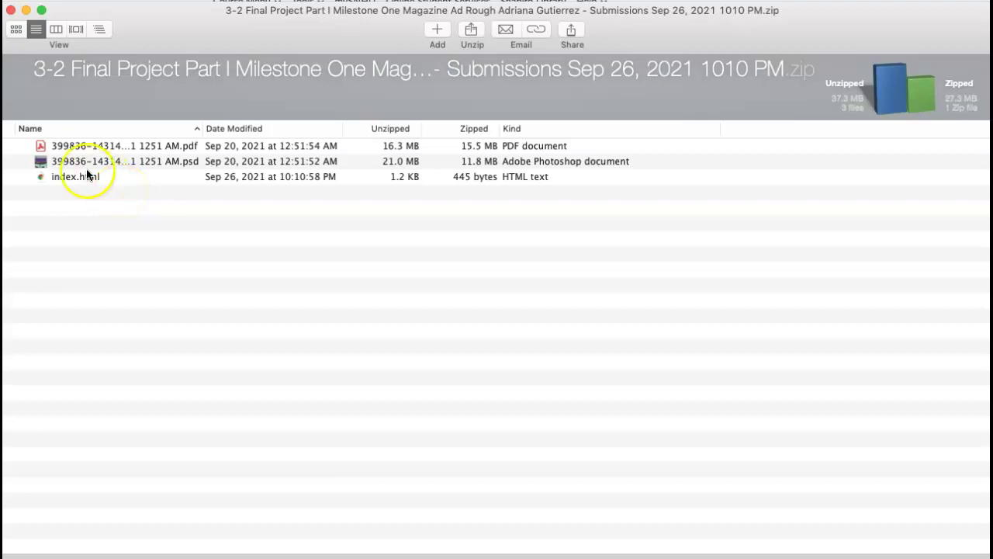
{"action": "left_click", "coordinate": [41, 165]}
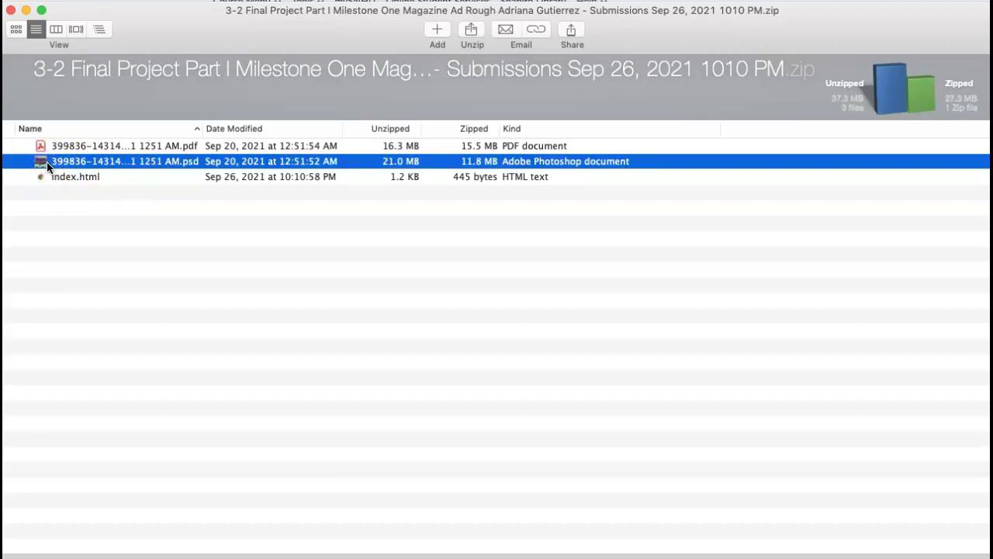
{"action": "double_click", "coordinate": [42, 163]}
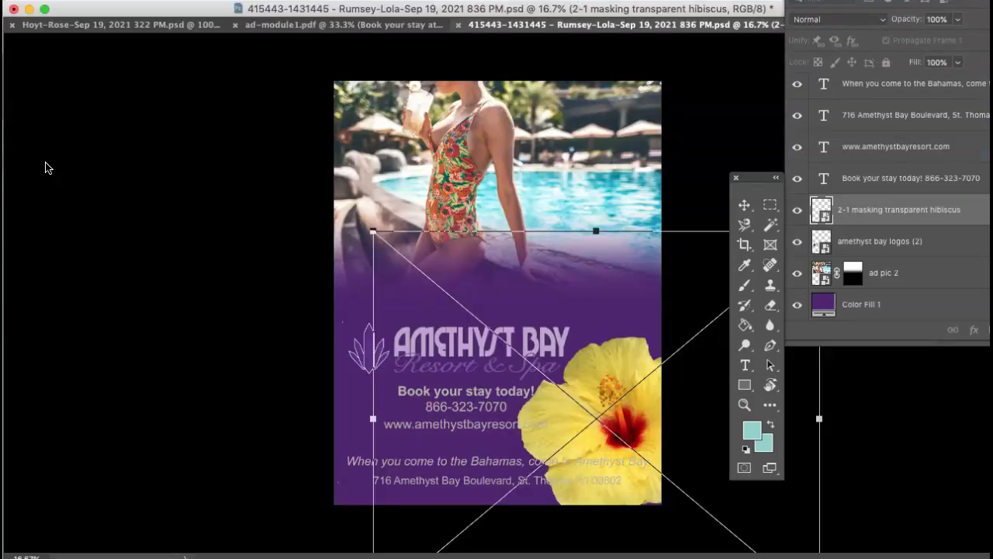
{"action": "left_click", "coordinate": [554, 250]}
{"action": "left_click", "coordinate": [188, 94]}
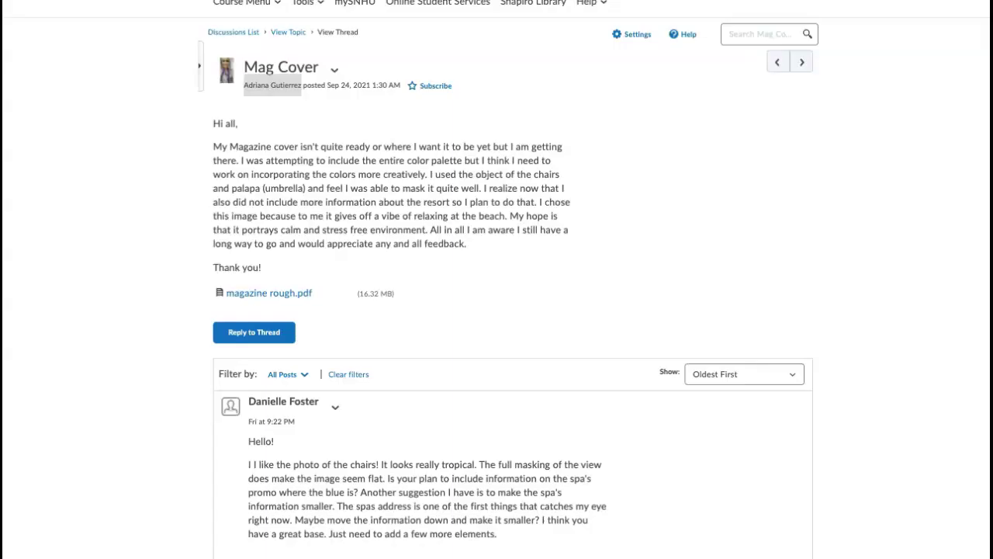
Switch to the browser's submission page, try to preview the magazine rough PSD, and return to the submission's file list.
{"action": "key", "text": "alt+Tab"}
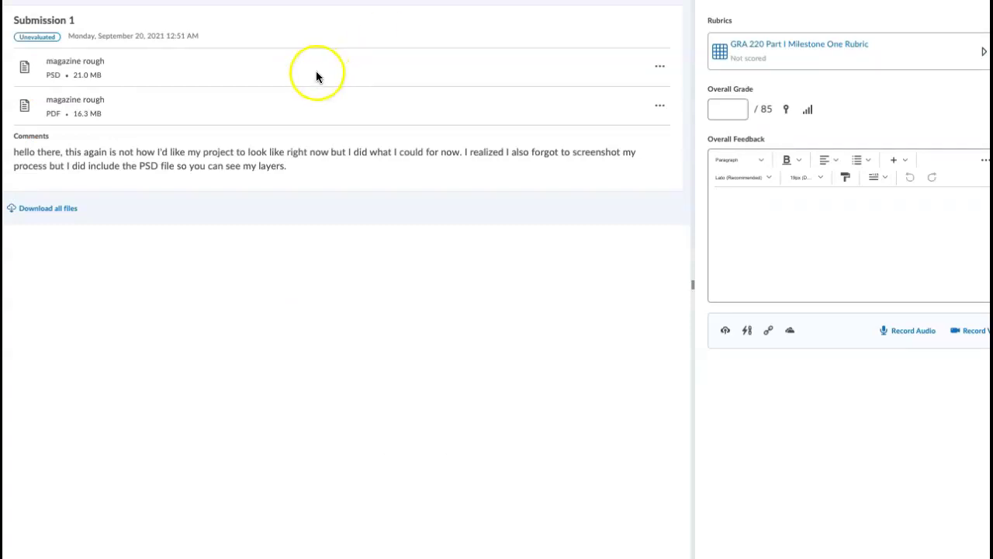
{"action": "left_click", "coordinate": [66, 66]}
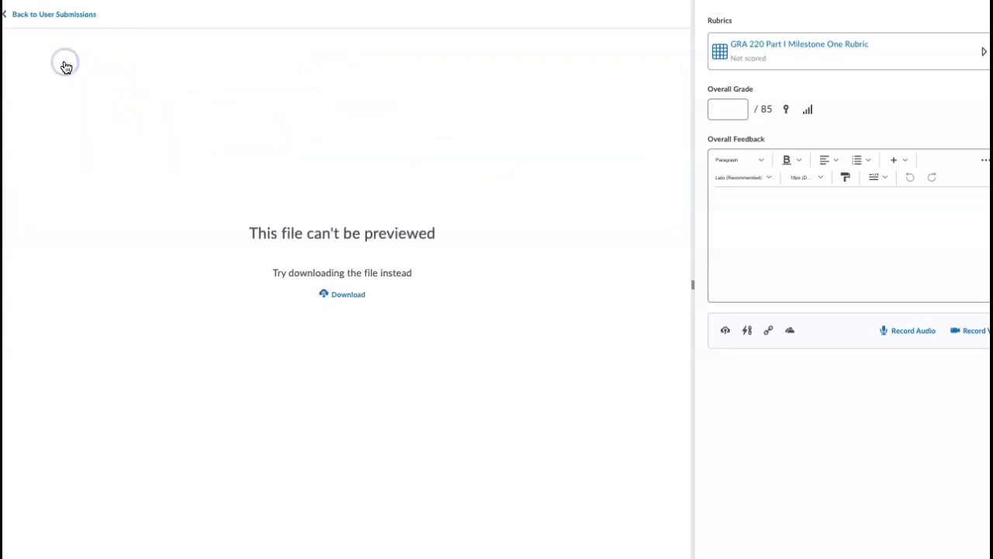
{"action": "left_click", "coordinate": [33, 15]}
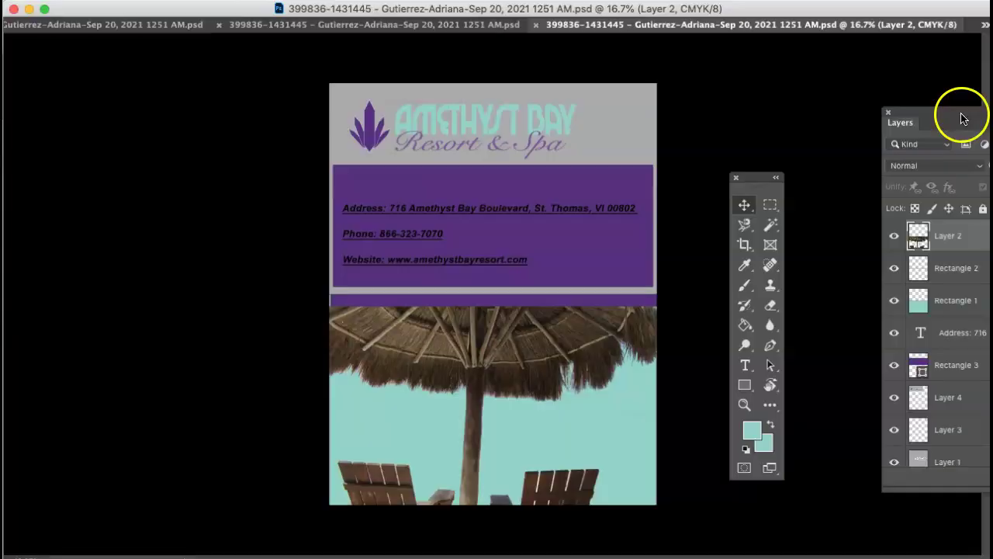
In Photoshop, bring the whole Layers panel into view, and hide and reshow Rectangle 3 to inspect what lies beneath it.
{"action": "left_click_drag", "start_coordinate": [962, 115], "coordinate": [787, 60]}
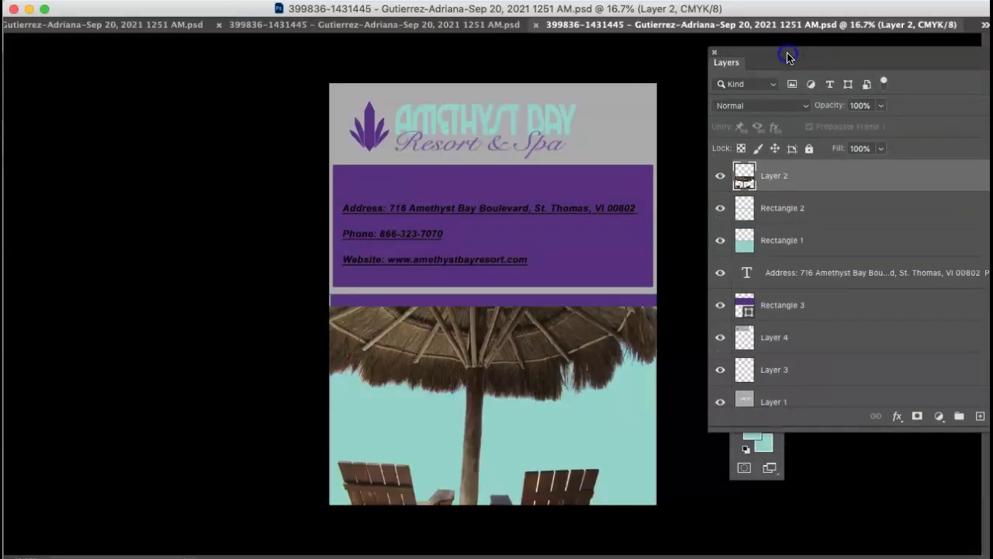
{"action": "left_click", "coordinate": [787, 174]}
{"action": "left_click", "coordinate": [721, 305]}
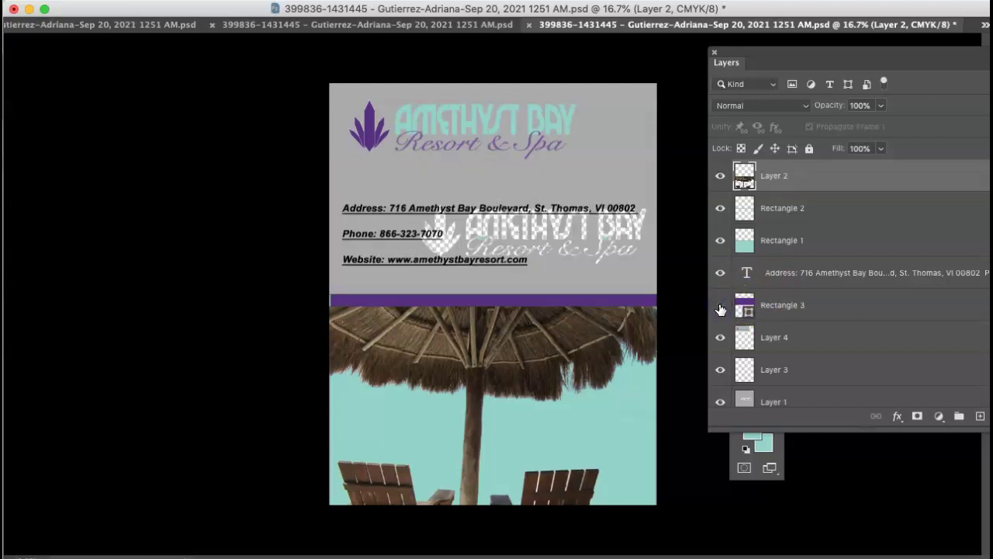
{"action": "left_click", "coordinate": [720, 307]}
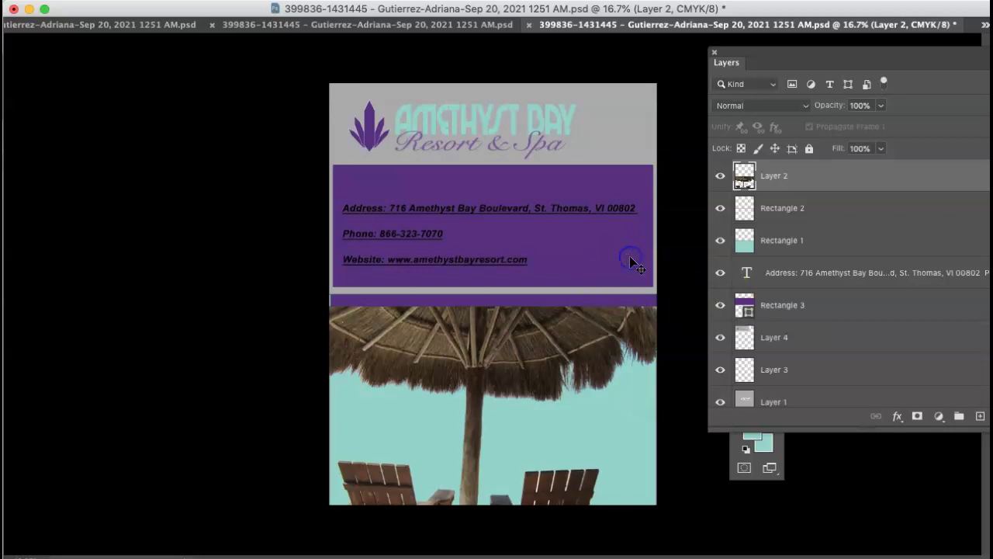
Select the entire canvas and make the umbrella-and-chairs Layer 2 active, leaving its blending options at their defaults.
{"action": "left_click", "coordinate": [783, 306]}
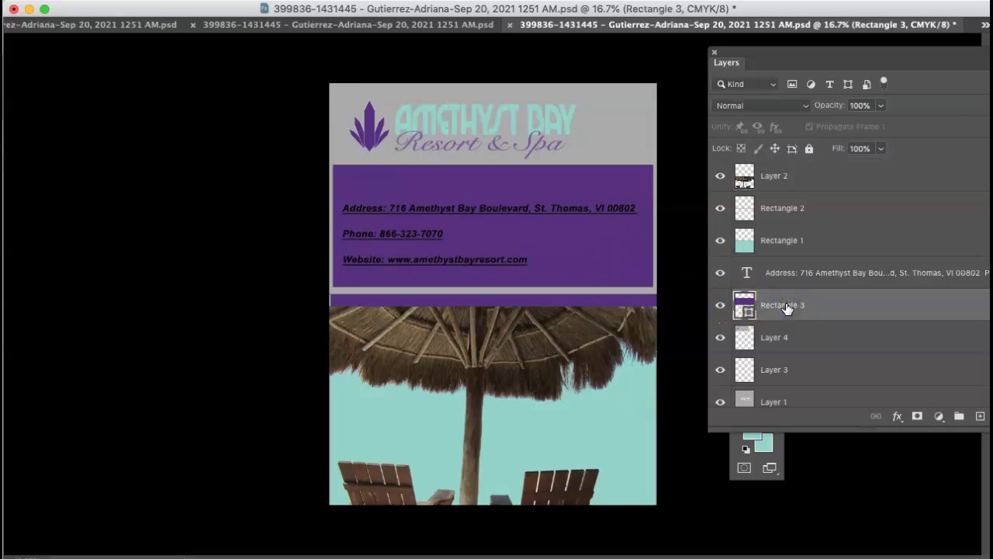
{"action": "left_click", "coordinate": [411, 210]}
{"action": "left_click", "coordinate": [443, 188]}
{"action": "key", "text": "super+a"}
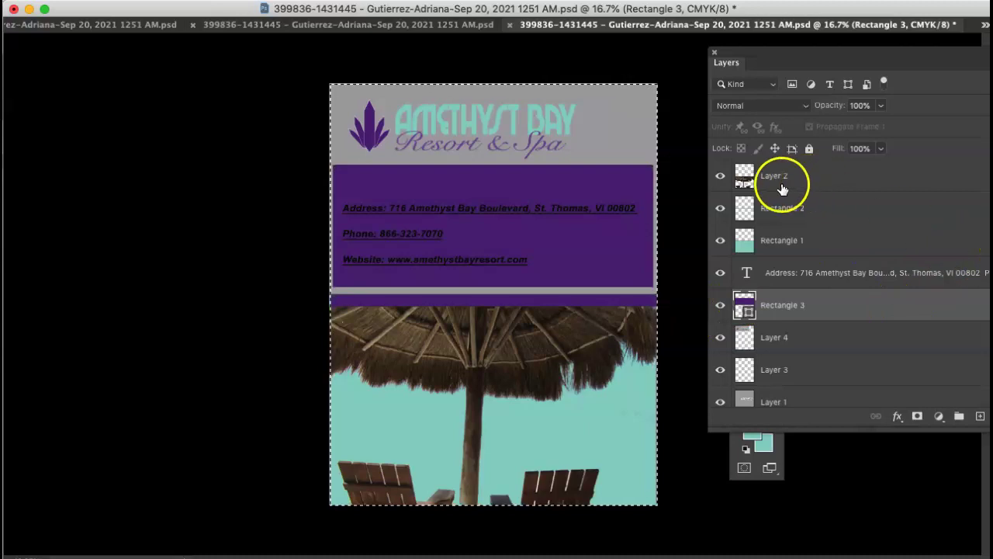
{"action": "left_click", "coordinate": [810, 188]}
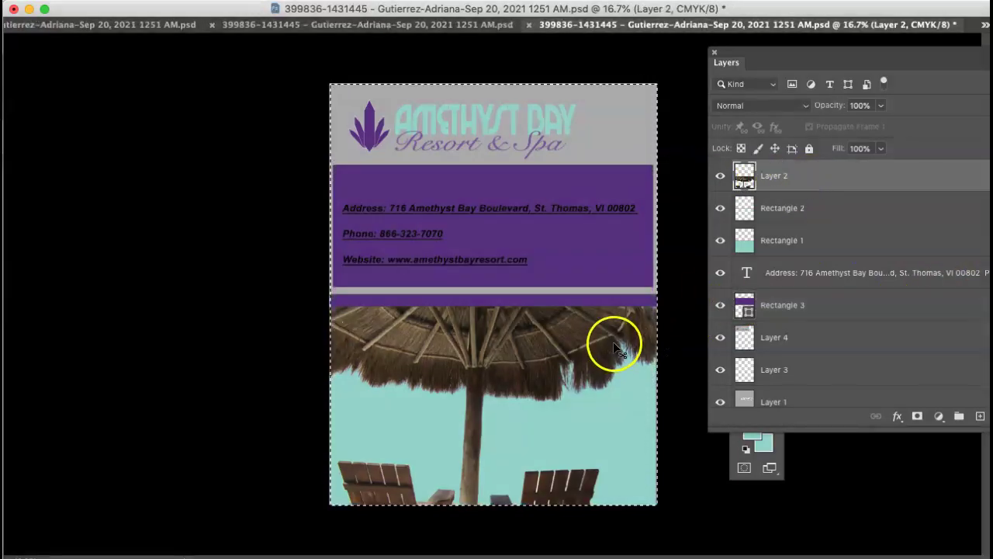
{"action": "left_click", "coordinate": [797, 185]}
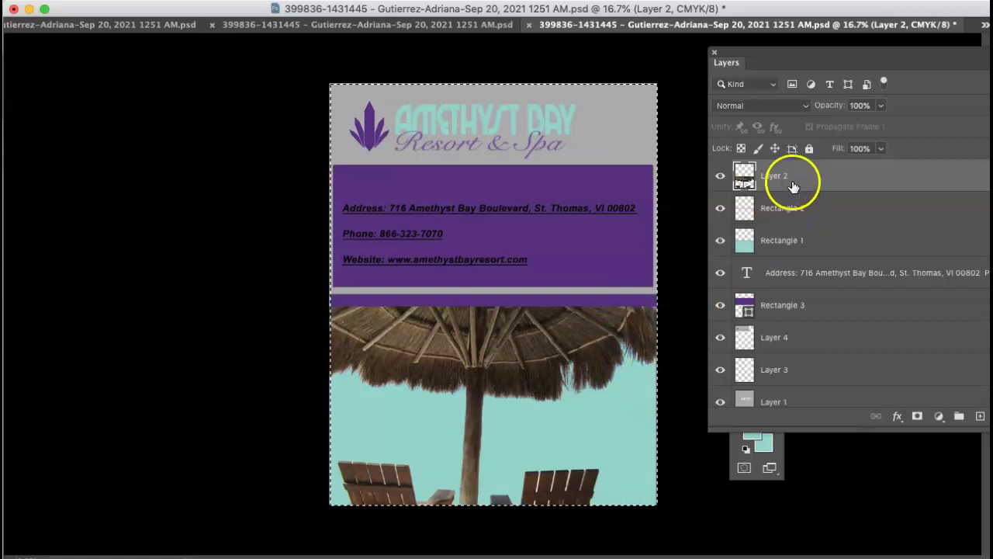
{"action": "left_click", "coordinate": [793, 183]}
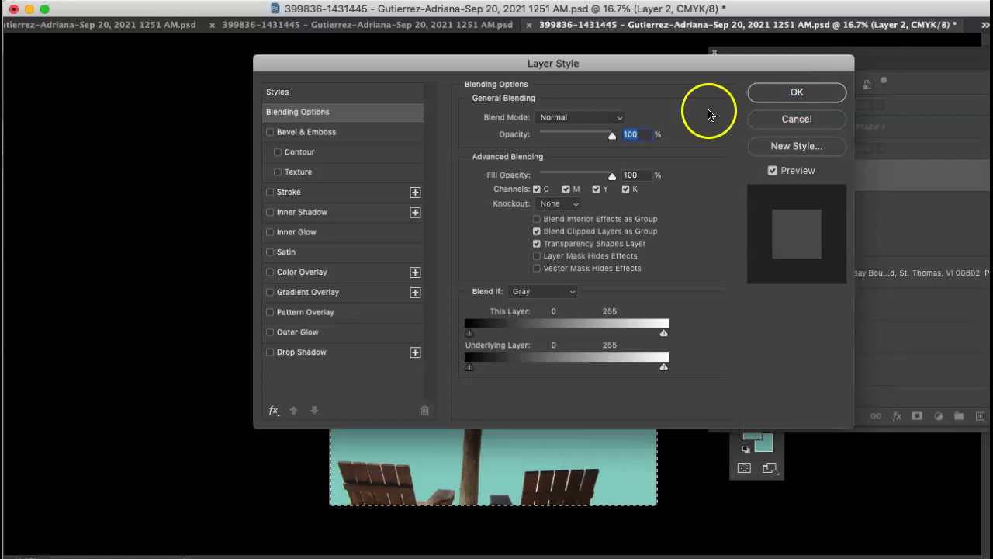
{"action": "key", "text": "Return"}
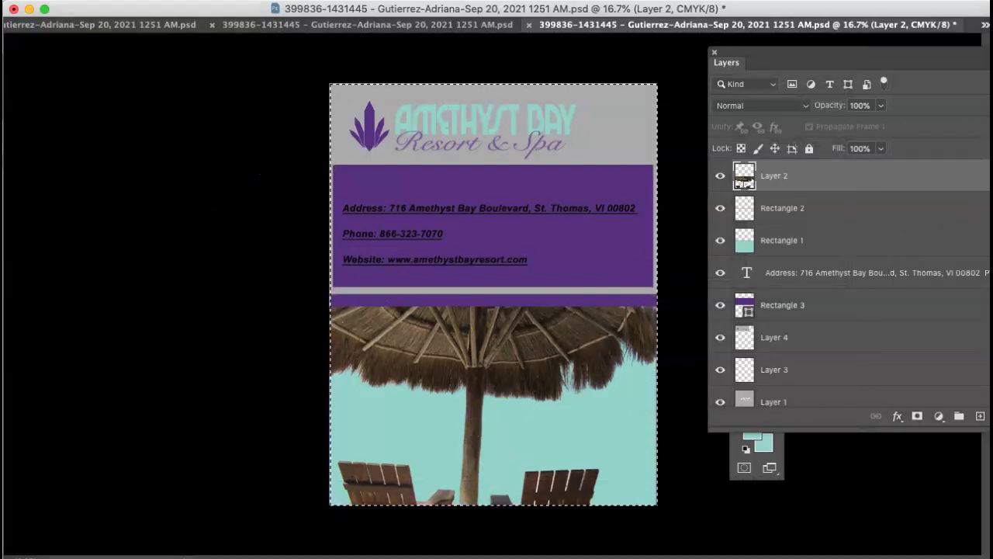
Scale the umbrella-and-chairs image on Layer 2 up to about twice its size, extending it beyond the canvas's upper-left corner.
{"action": "left_click", "coordinate": [59, 1]}
{"action": "left_click", "coordinate": [95, 226]}
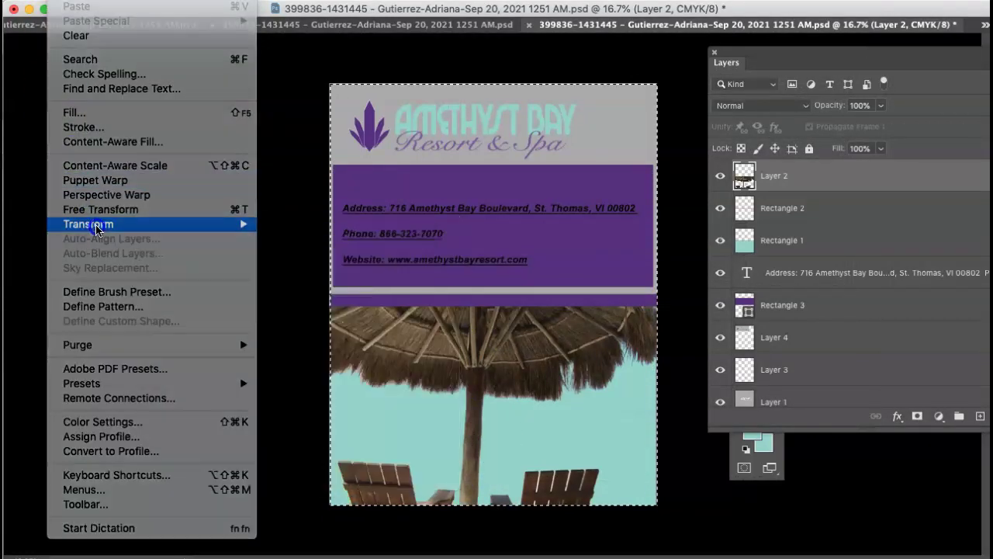
{"action": "left_click", "coordinate": [59, 1]}
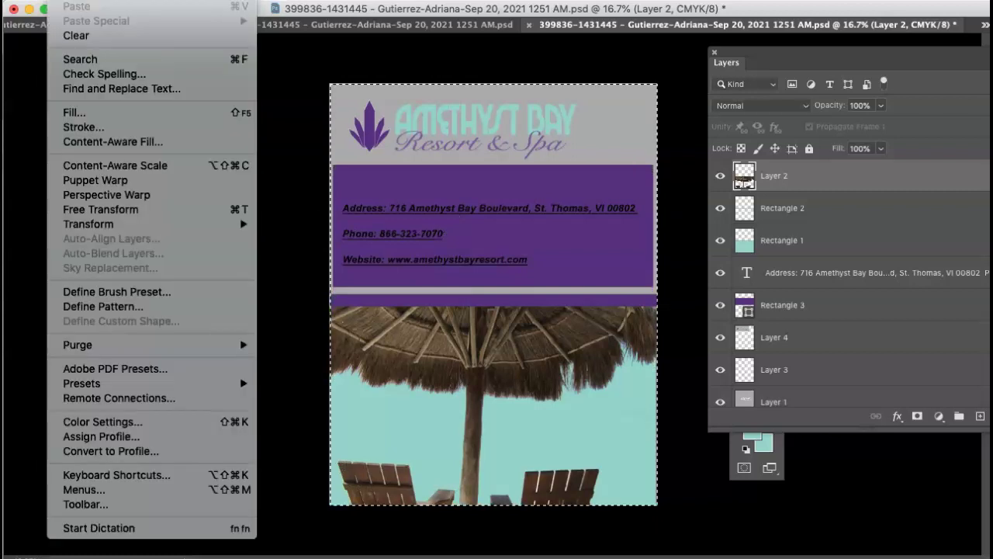
{"action": "mouse_move", "coordinate": [83, 228]}
{"action": "left_click_drag", "start_coordinate": [83, 231], "coordinate": [296, 248]}
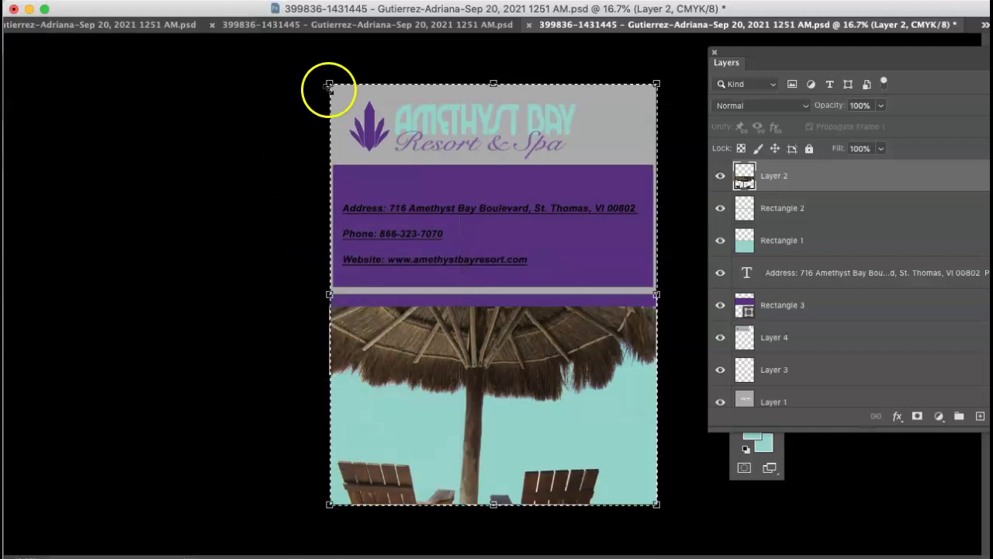
{"action": "left_click_drag", "start_coordinate": [330, 84], "coordinate": [1, 0]}
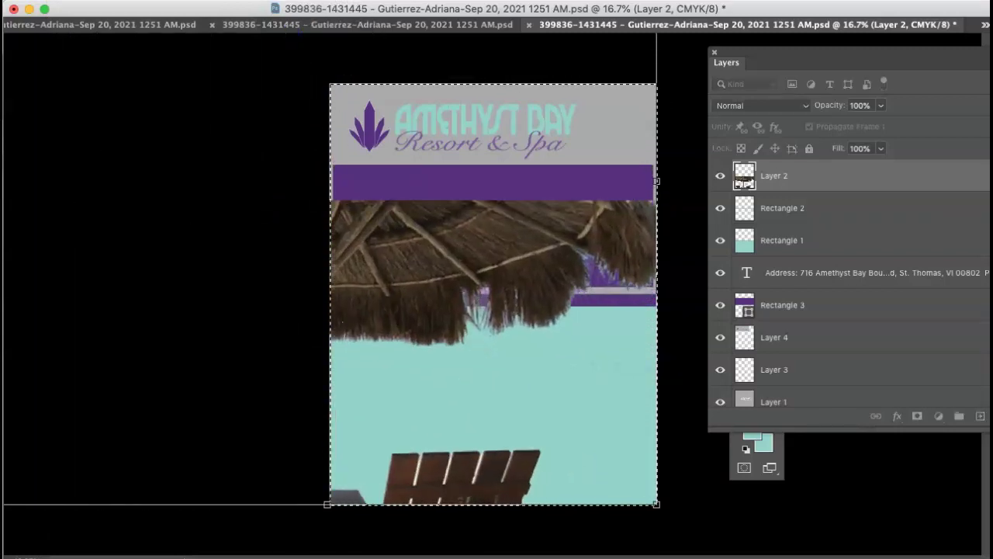
{"action": "left_click", "coordinate": [620, 122]}
{"action": "left_click", "coordinate": [672, 146]}
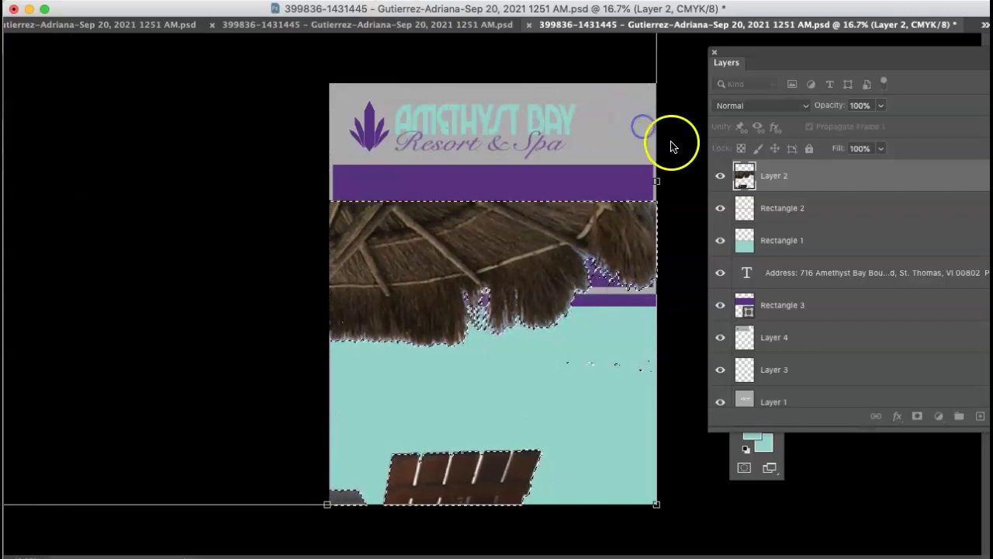
Shift the enlarged Layer 2 image to the right so the umbrella pole stands near the ad's left edge.
{"action": "left_click", "coordinate": [629, 380]}
{"action": "left_click", "coordinate": [527, 317]}
{"action": "left_click_drag", "start_coordinate": [527, 314], "coordinate": [518, 243]}
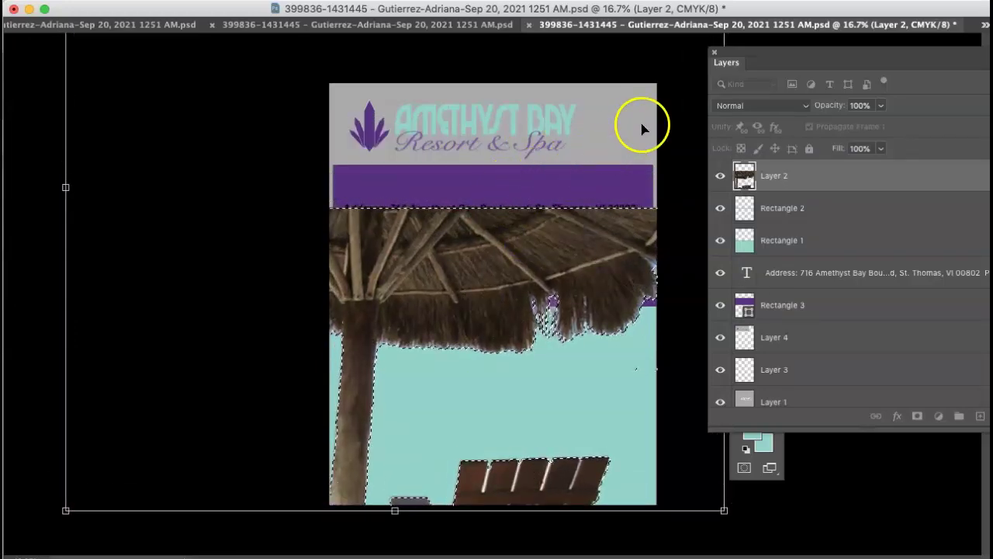
Hide Rectangle 3 and the gray background Layer 1 while checking Rectangle 1, Rectangle 2 and Layer 4 by toggling their visibility.
{"action": "left_click", "coordinate": [820, 165]}
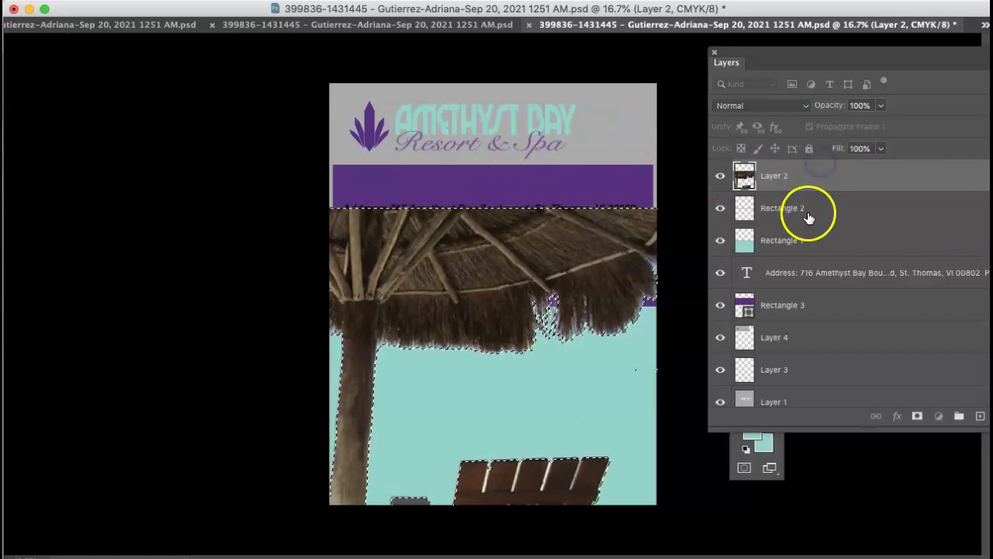
{"action": "left_click", "coordinate": [721, 243]}
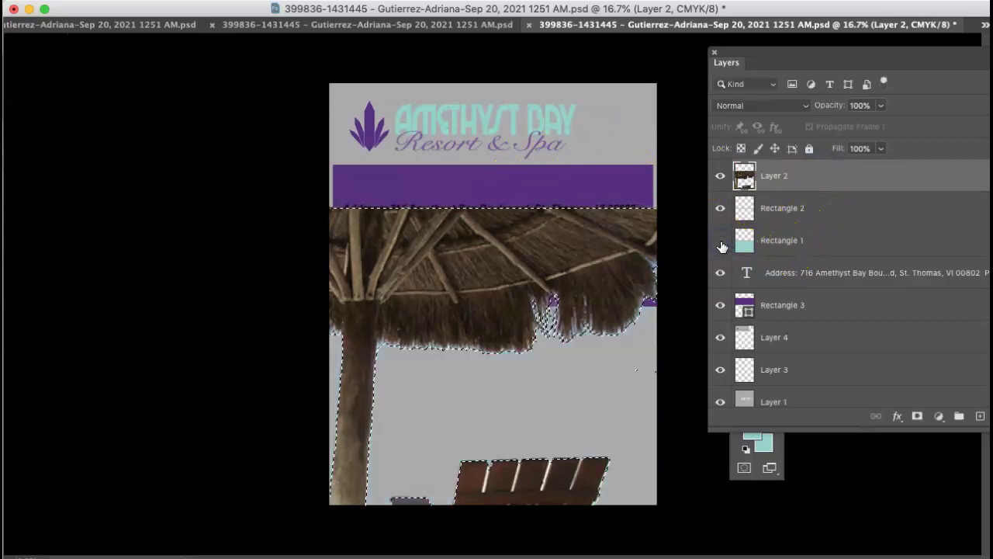
{"action": "left_click", "coordinate": [721, 243]}
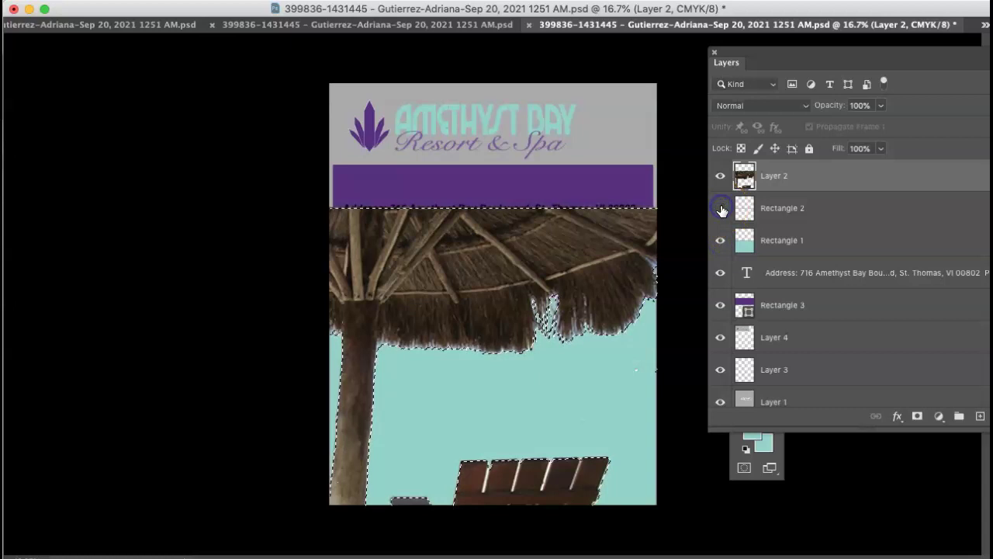
{"action": "left_click", "coordinate": [720, 305]}
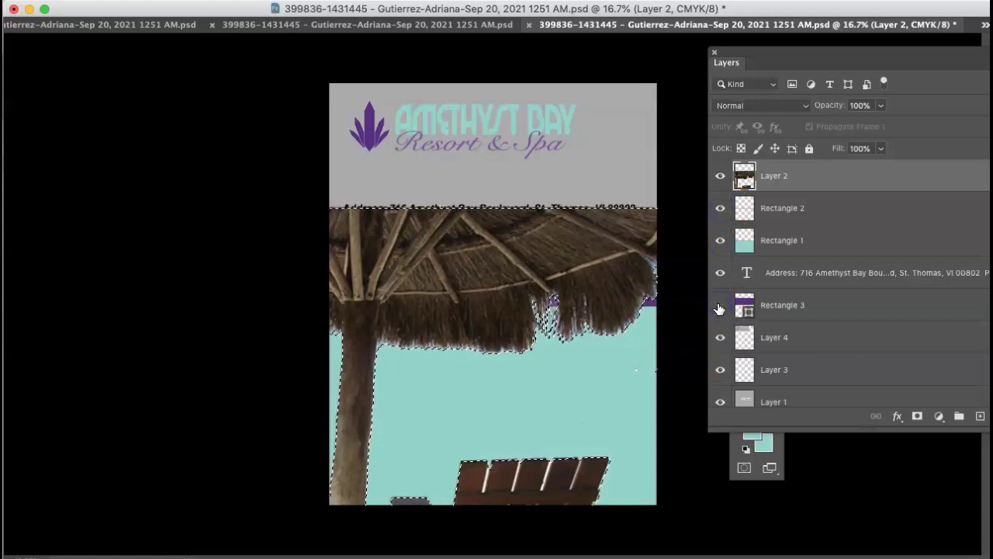
{"action": "left_click", "coordinate": [720, 338]}
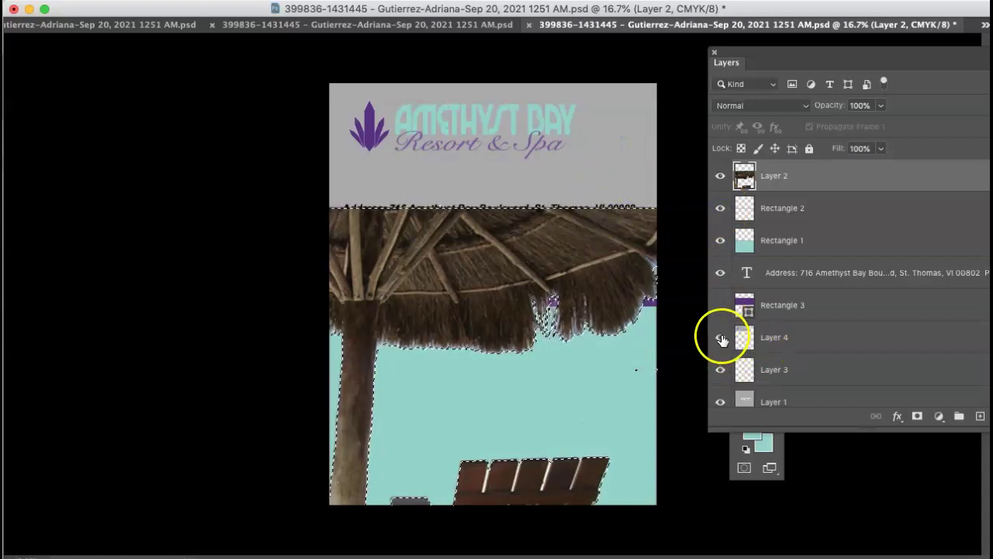
{"action": "left_click", "coordinate": [720, 337]}
{"action": "left_click", "coordinate": [720, 338]}
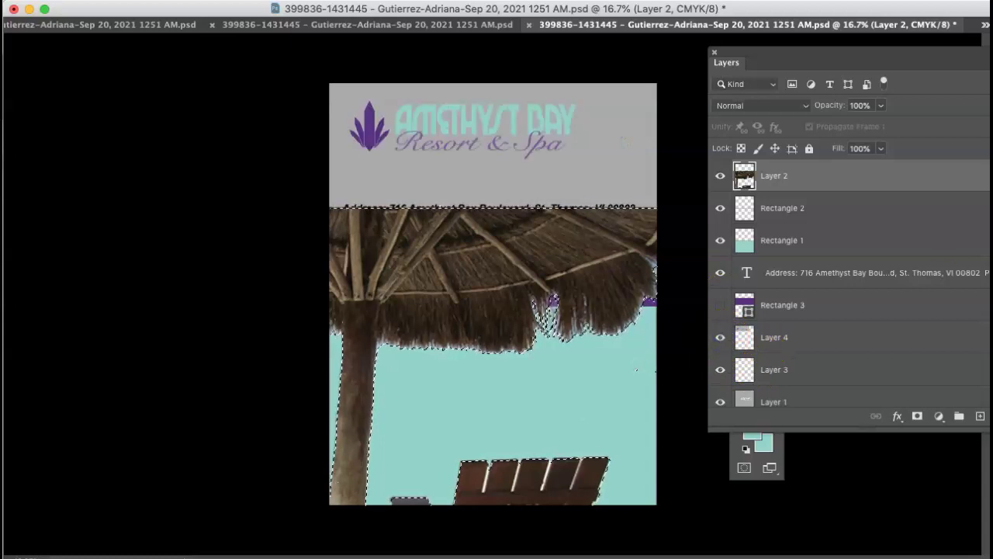
{"action": "scroll", "coordinate": [850, 287], "scroll_direction": "down", "scroll_amount": 1}
{"action": "left_click", "coordinate": [719, 391]}
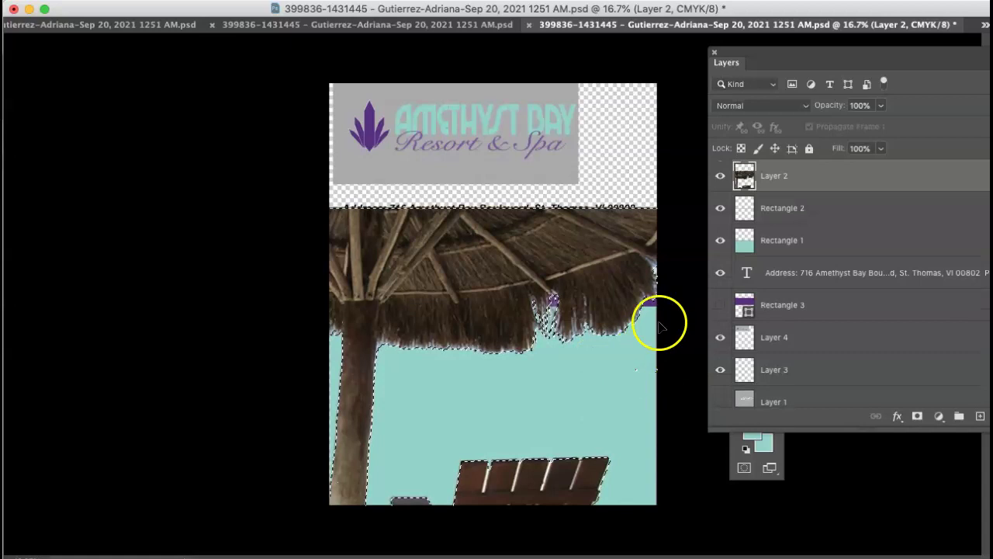
Nudge the Layer 2 umbrella image slightly up and left so it covers the address line.
{"action": "mouse_move", "coordinate": [594, 286]}
{"action": "left_mouse_down"}
{"action": "mouse_move", "coordinate": [590, 175]}
{"action": "mouse_move", "coordinate": [590, 290]}
{"action": "left_mouse_up"}
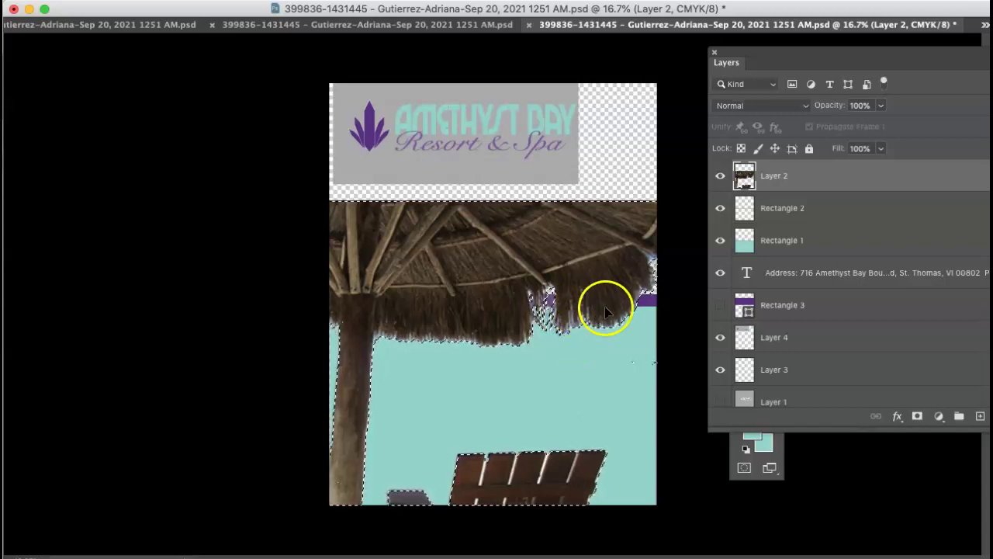
{"action": "mouse_move", "coordinate": [604, 305]}
{"action": "left_mouse_down"}
{"action": "mouse_move", "coordinate": [632, 310]}
{"action": "mouse_move", "coordinate": [644, 295]}
{"action": "mouse_move", "coordinate": [656, 300]}
{"action": "mouse_move", "coordinate": [650, 306]}
{"action": "left_mouse_up"}
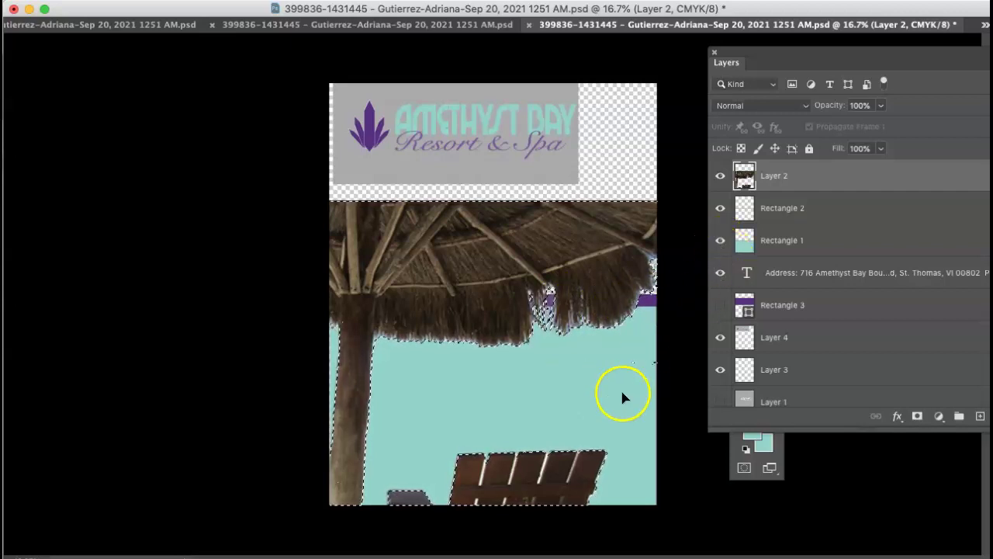
Select the entire canvas and scale the teal Rectangle 1 layer up and to the left, past the canvas edge.
{"action": "left_click", "coordinate": [808, 243]}
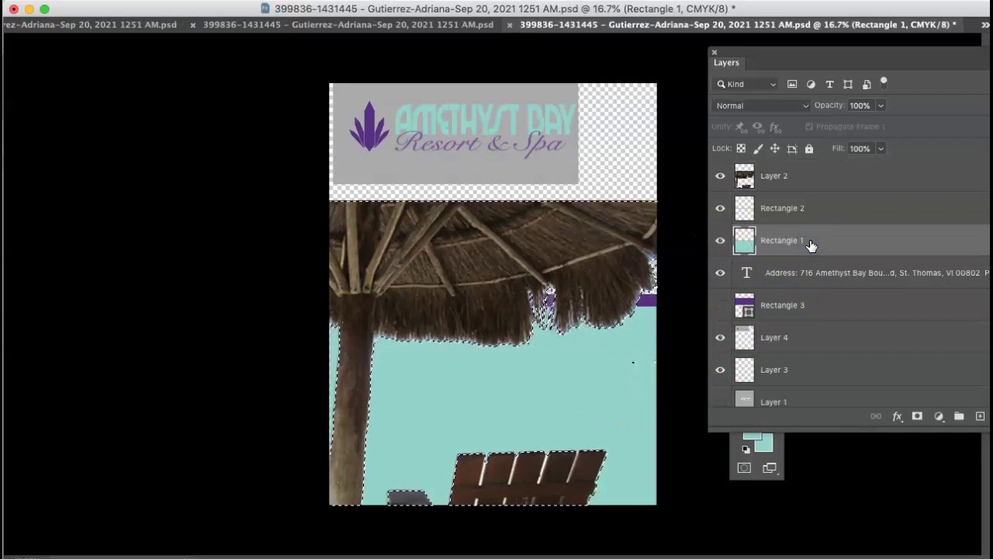
{"action": "key", "text": "super+a"}
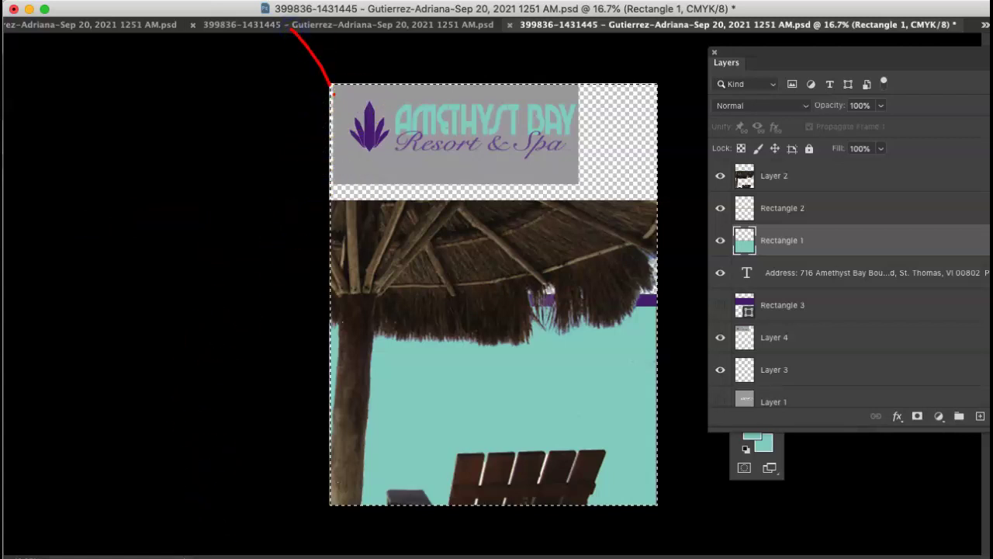
{"action": "left_click", "coordinate": [302, 222]}
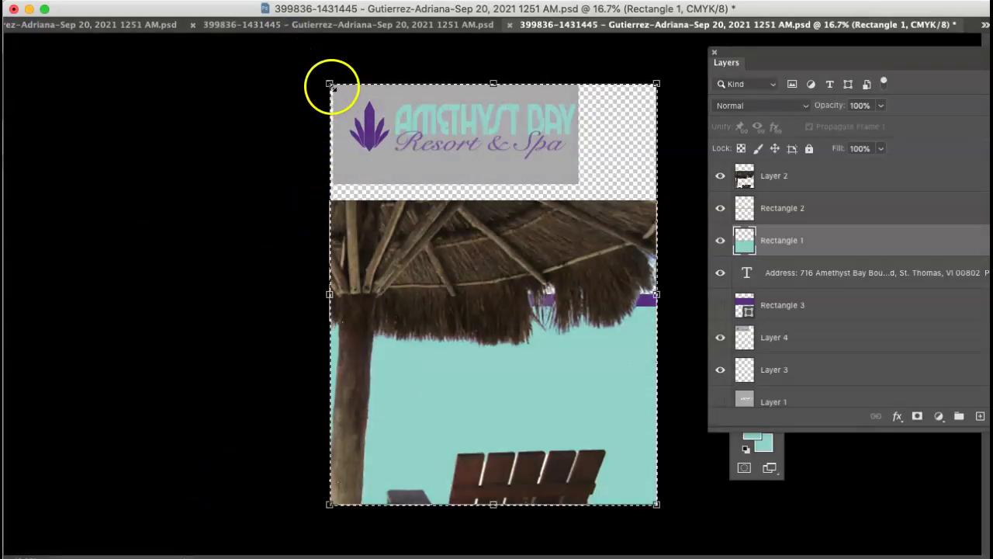
{"action": "left_click_drag", "start_coordinate": [330, 83], "coordinate": [263, 14]}
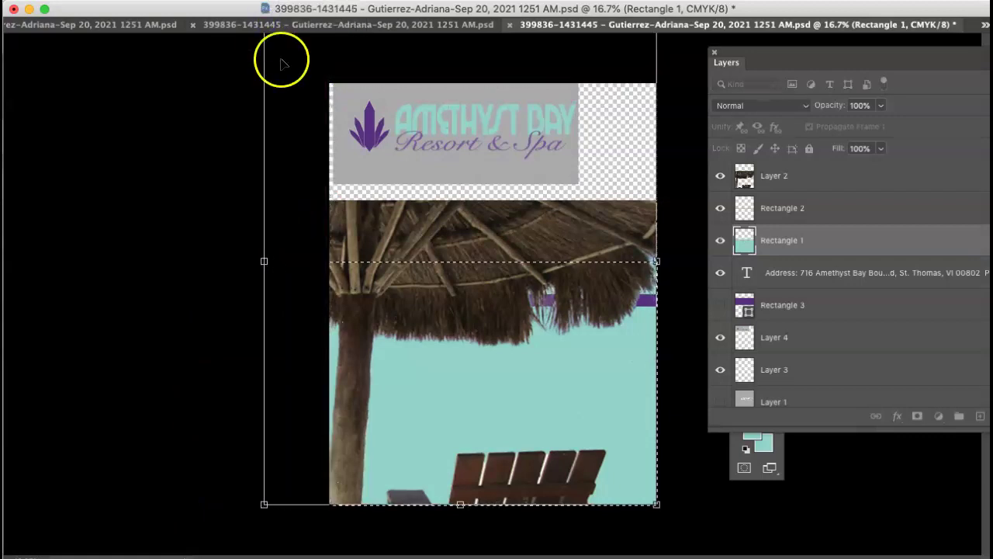
{"action": "left_click", "coordinate": [603, 173]}
{"action": "left_click", "coordinate": [554, 166]}
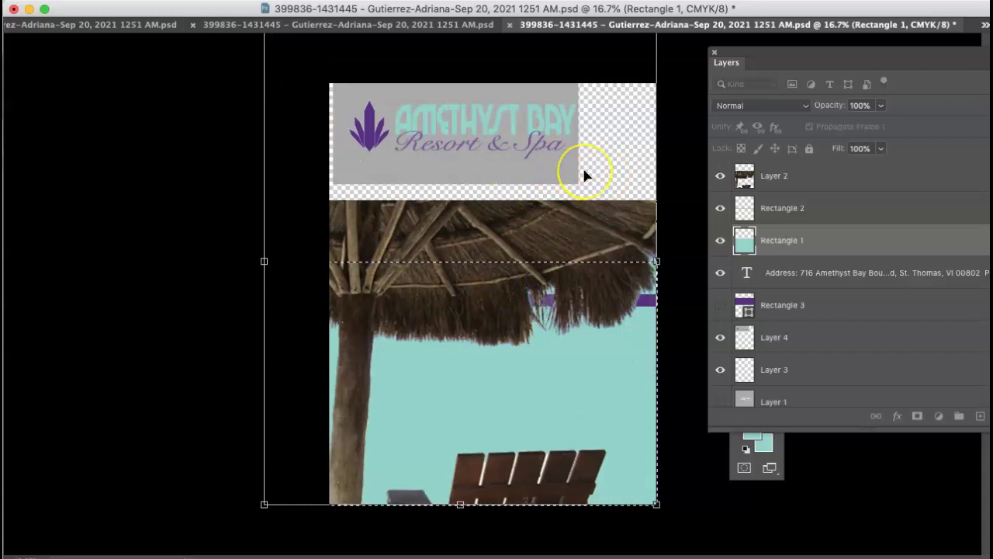